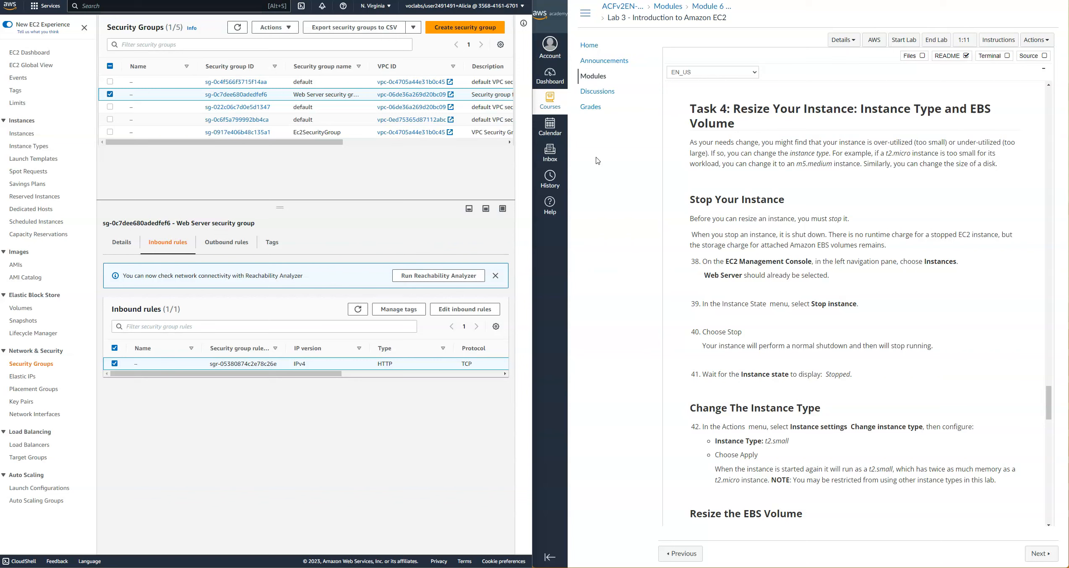
# Stop the Web Server instance from the EC2 instances list and refresh the list to check its state
pyautogui.click(599, 160)
pyautogui.click(601, 163)
pyautogui.click(19, 134)
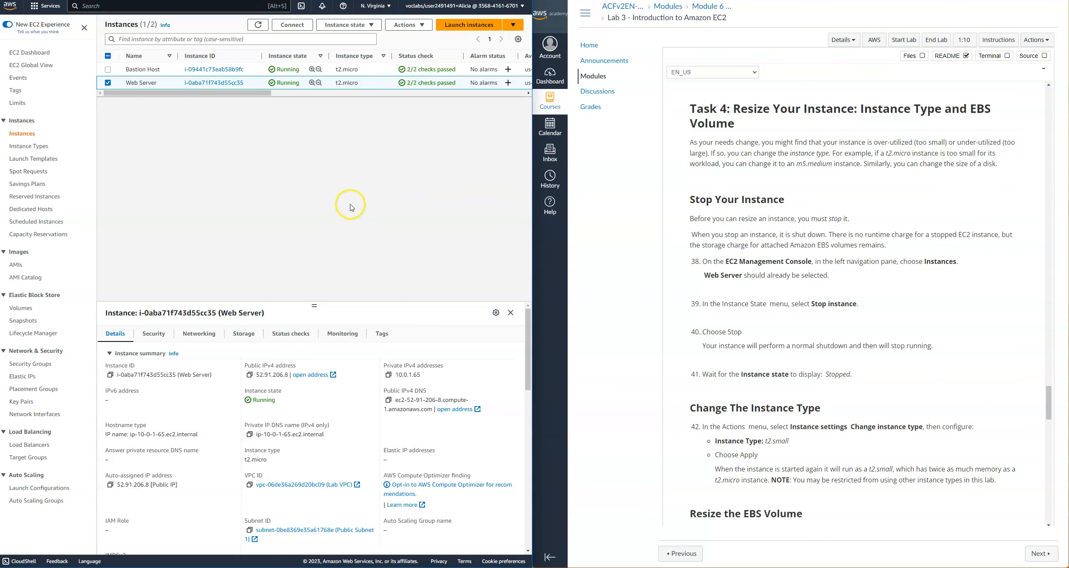
pyautogui.click(347, 28)
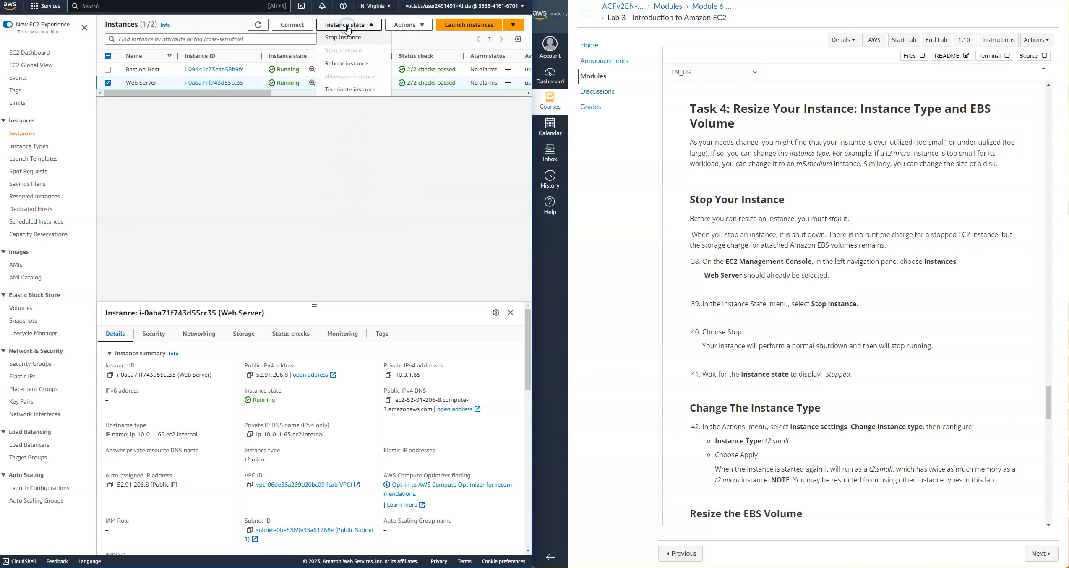
pyautogui.click(370, 40)
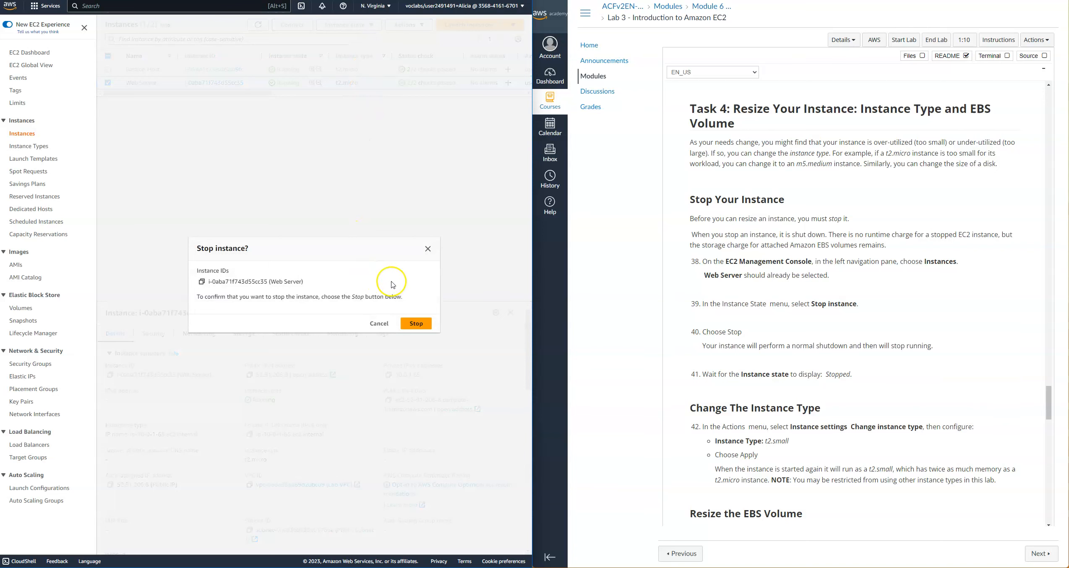
pyautogui.click(420, 327)
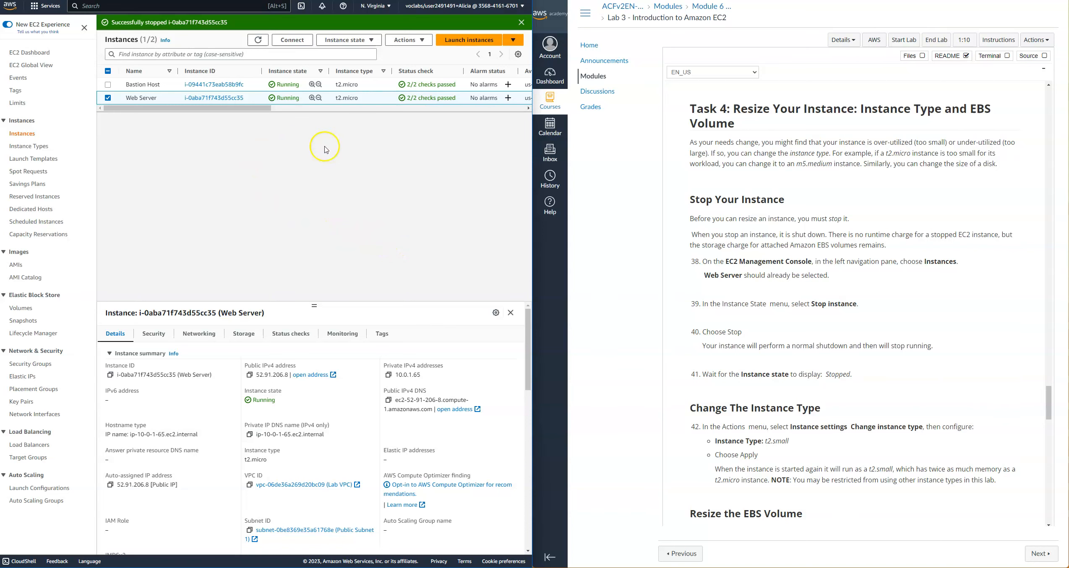
pyautogui.click(260, 43)
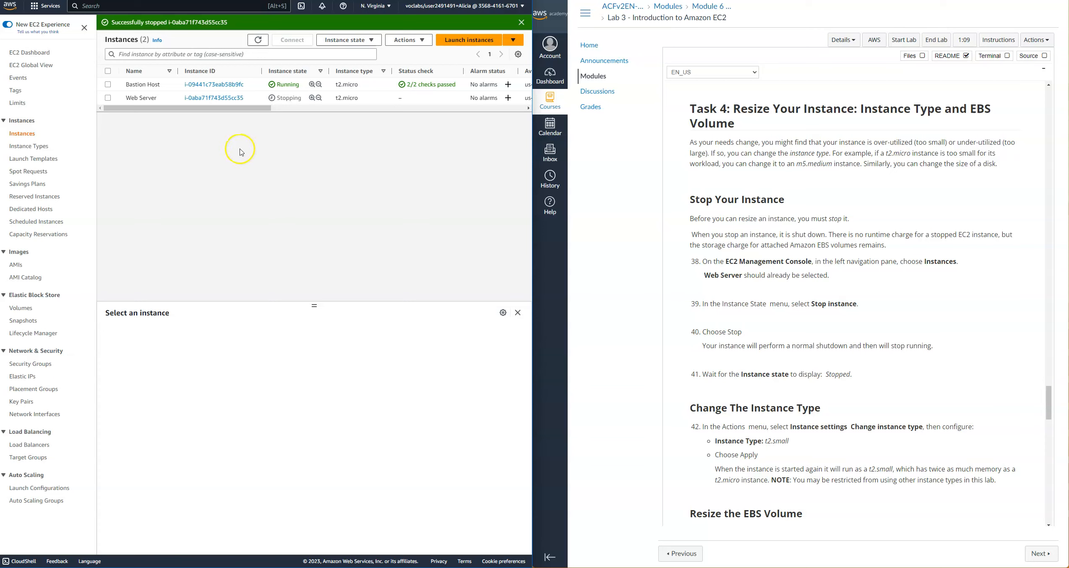
pyautogui.click(259, 40)
pyautogui.click(259, 40)
pyautogui.click(288, 103)
# Change the stopped Web Server instance's type to t2.small and apply the change
pyautogui.click(109, 101)
pyautogui.click(108, 99)
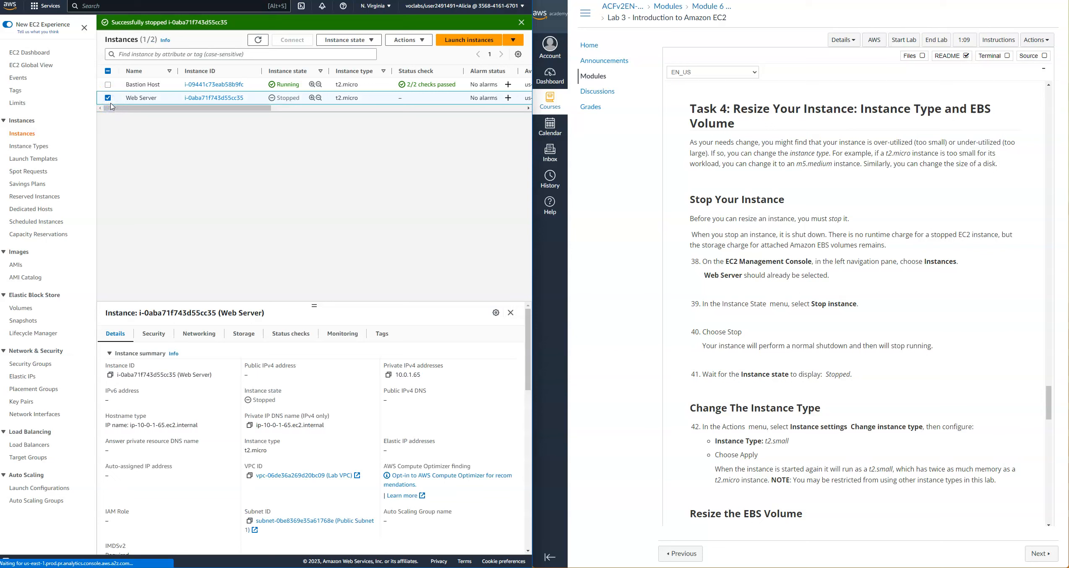
pyautogui.click(410, 43)
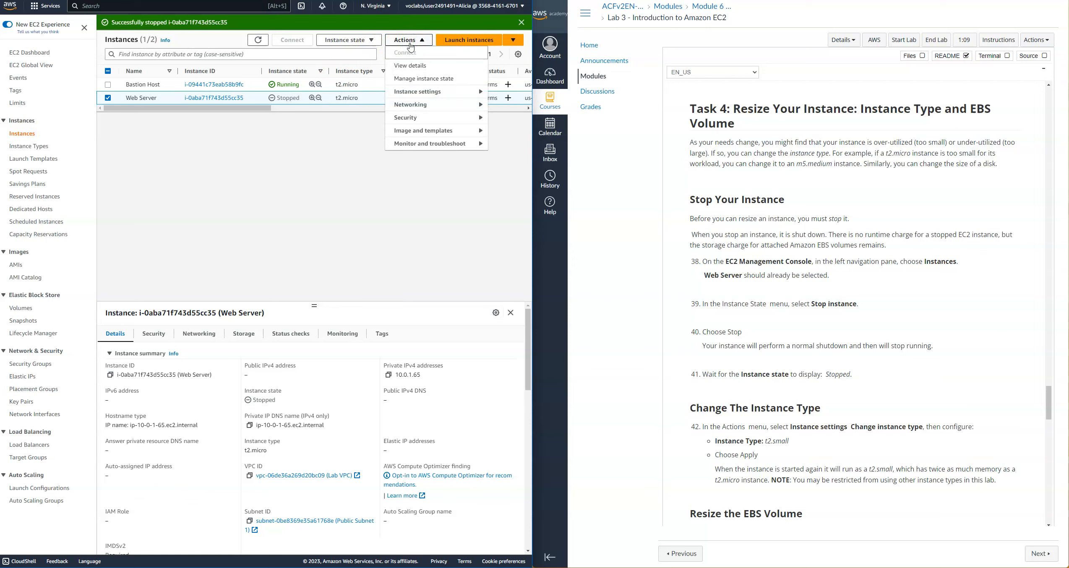
pyautogui.click(428, 95)
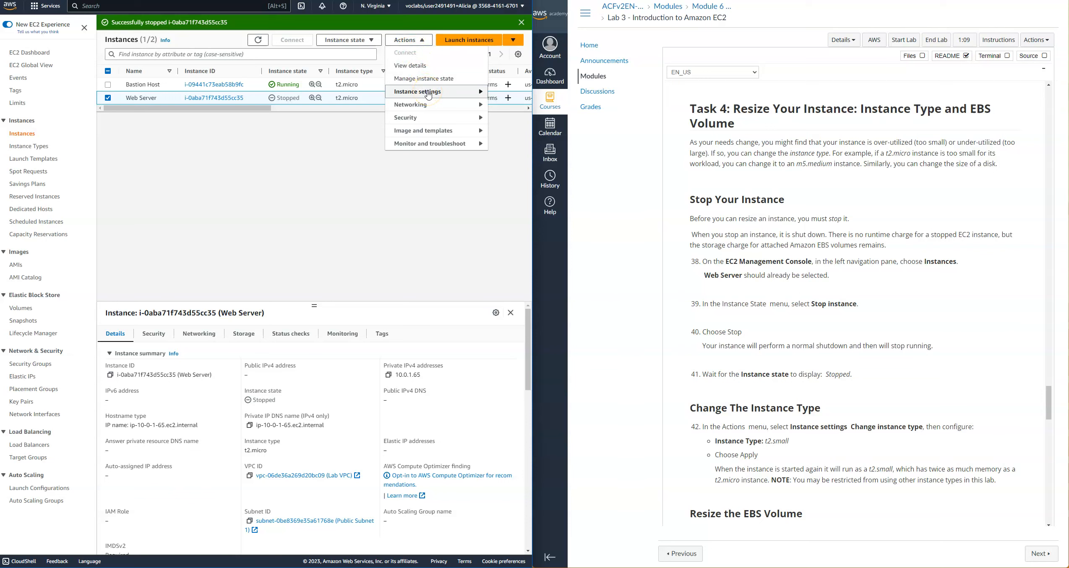
pyautogui.click(359, 86)
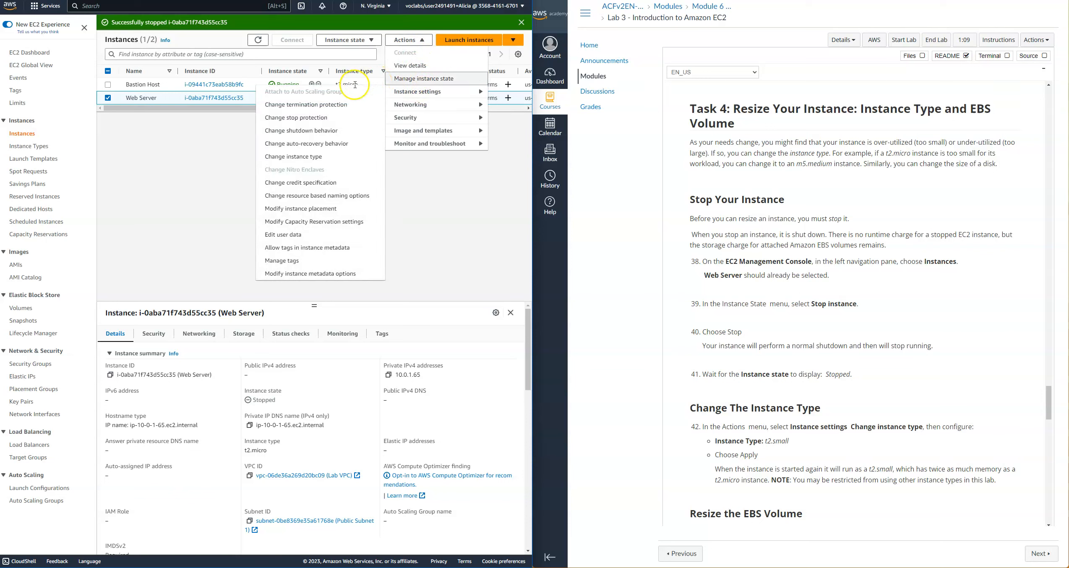
pyautogui.click(347, 161)
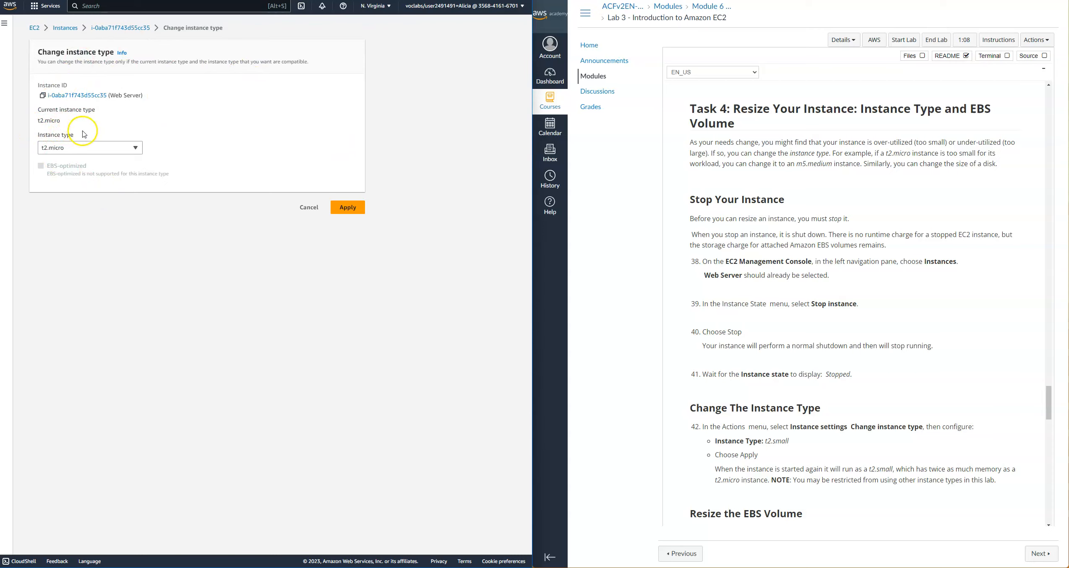
pyautogui.click(135, 148)
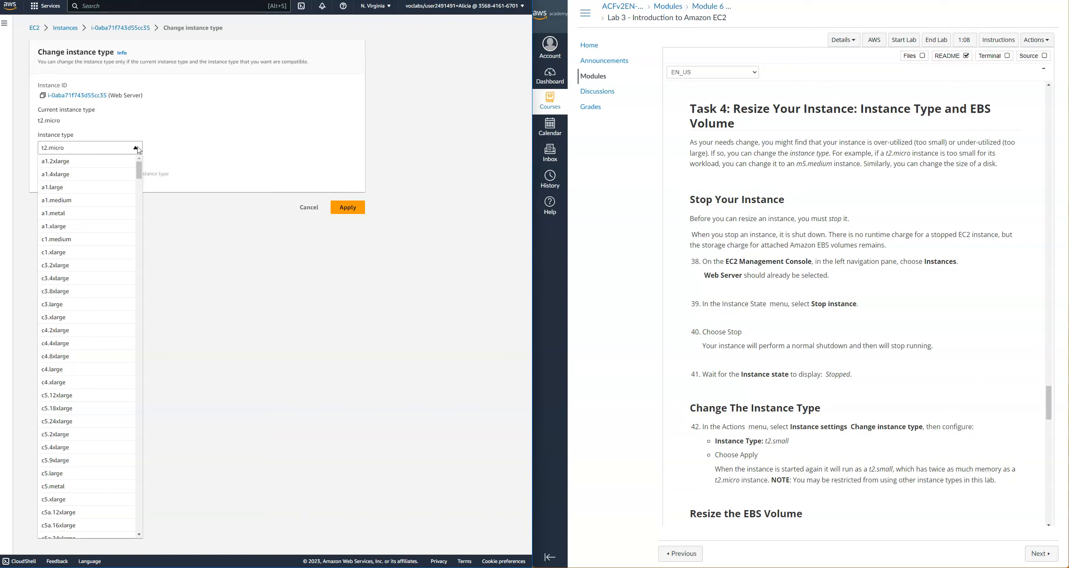
pyautogui.press('t')
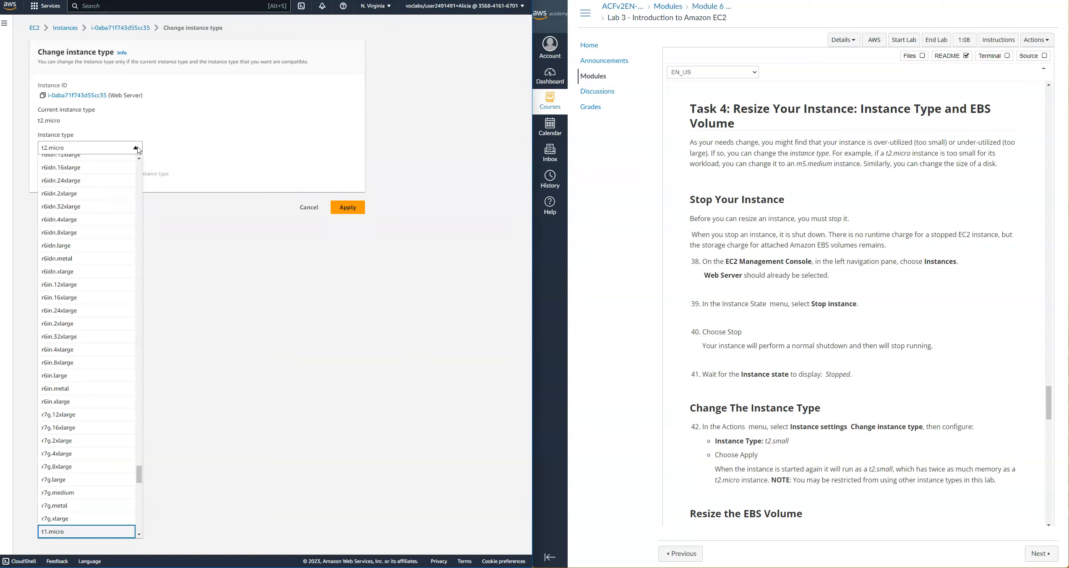
pyautogui.press('Down')
pyautogui.press('Down')
pyautogui.press('Down')
pyautogui.press('Down')
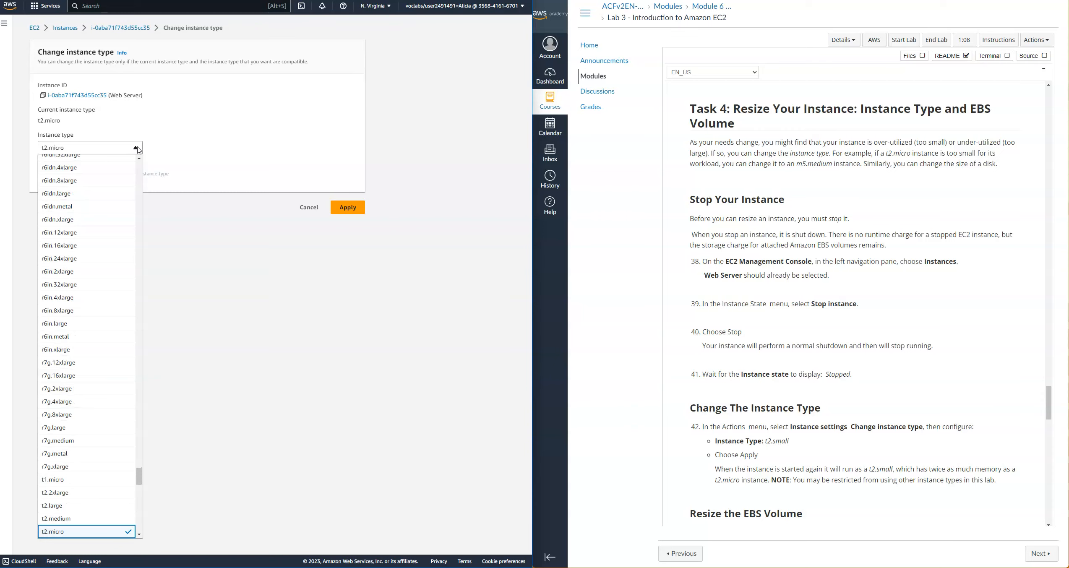
pyautogui.press('Down')
pyautogui.press('Down')
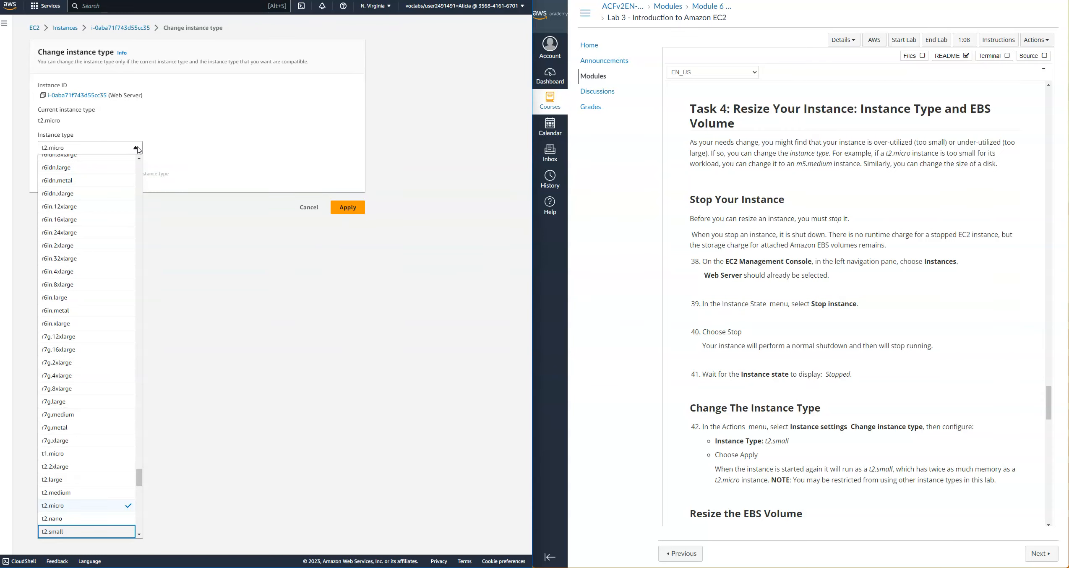
pyautogui.press('Return')
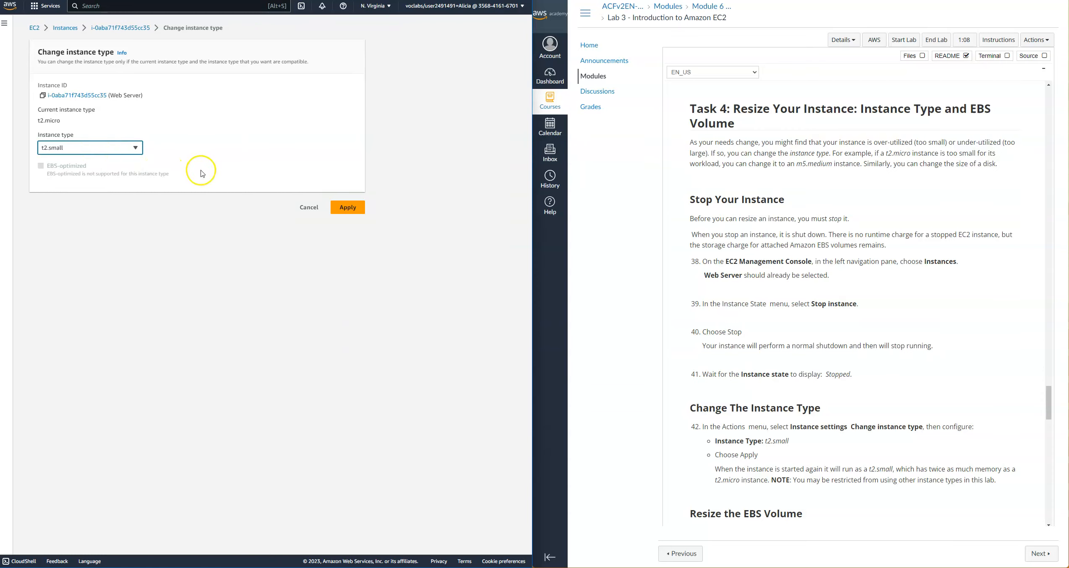
pyautogui.click(347, 207)
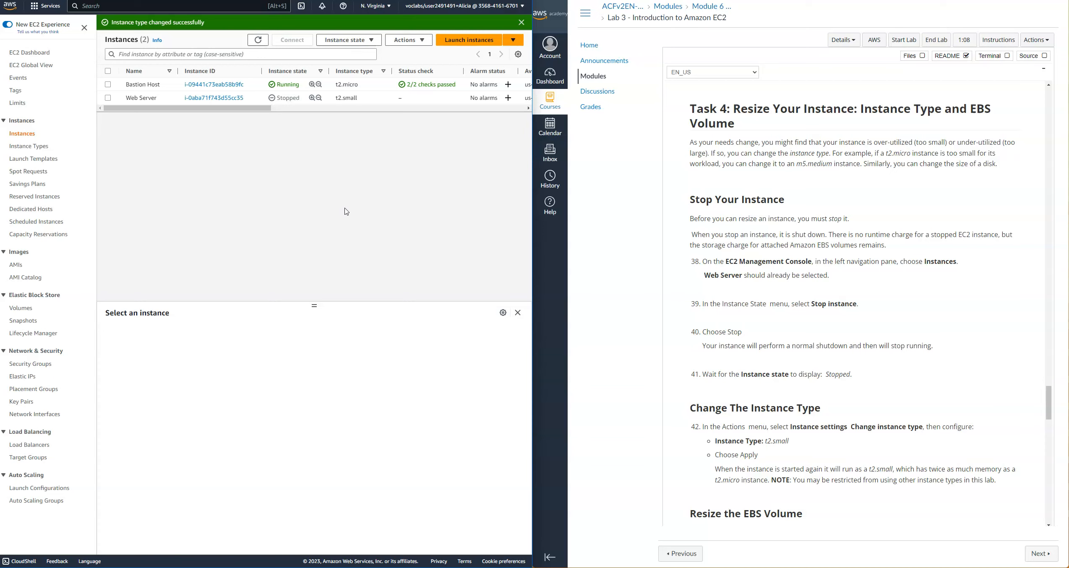
# Read the lab's volume-resizing instructions and open the EBS volume attached to the Web Server instance from its storage details
pyautogui.click(348, 221)
pyautogui.click(690, 397)
pyautogui.scroll(-7, 688, 395)
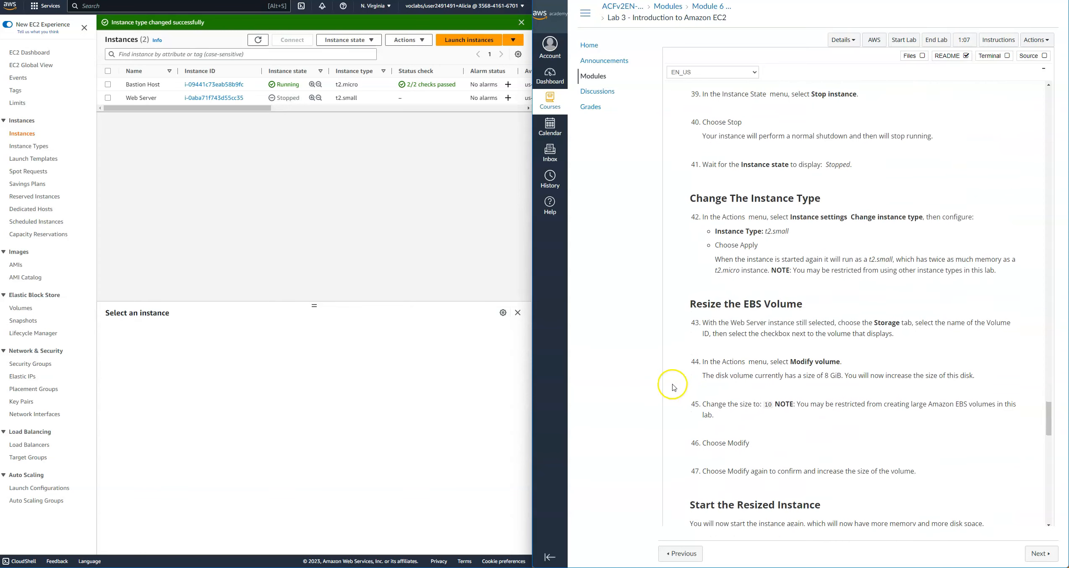
pyautogui.scroll(-3, 673, 387)
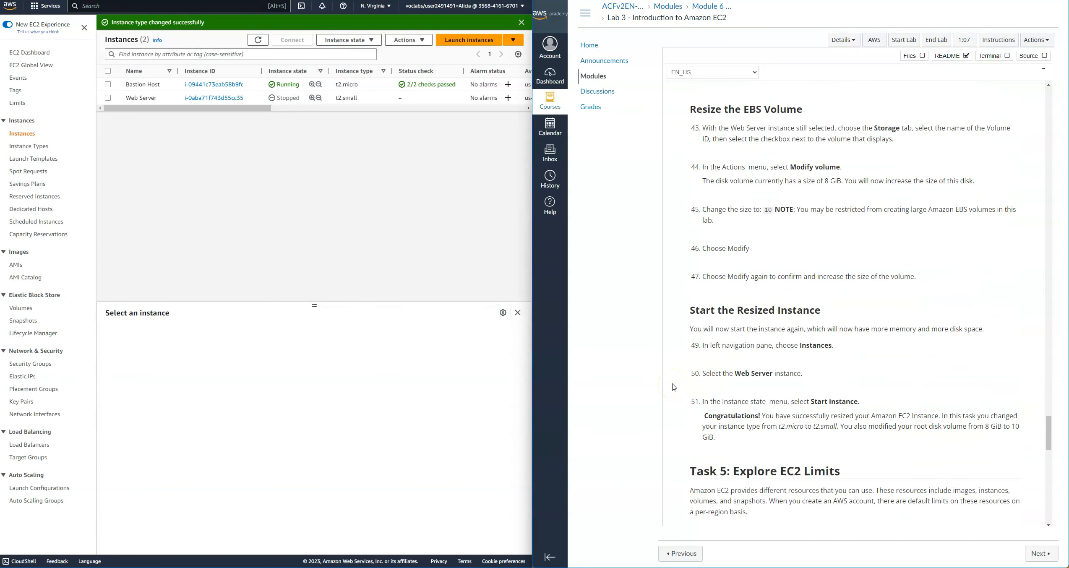
pyautogui.click(678, 315)
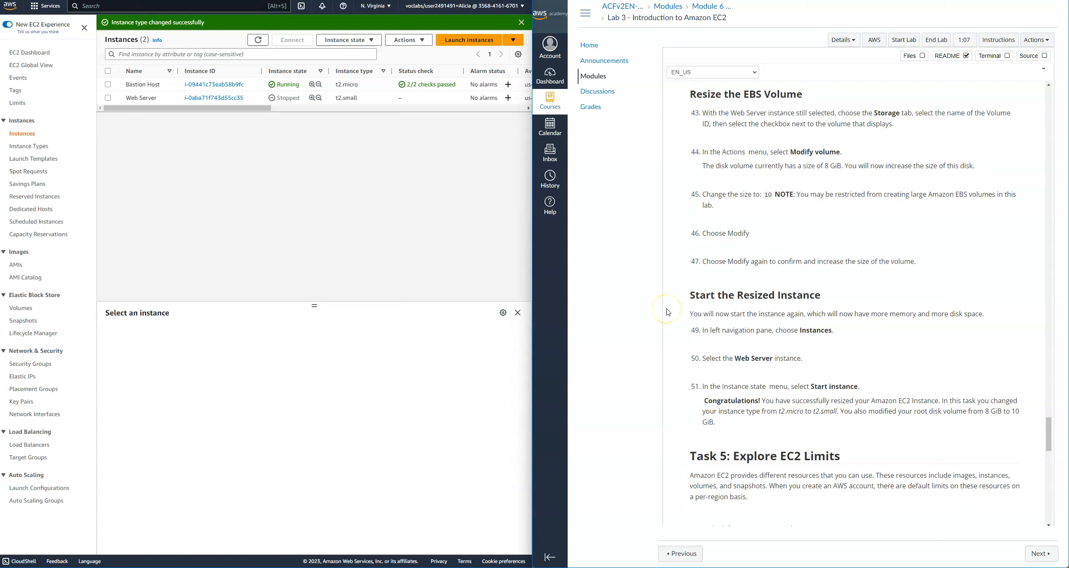
pyautogui.click(107, 98)
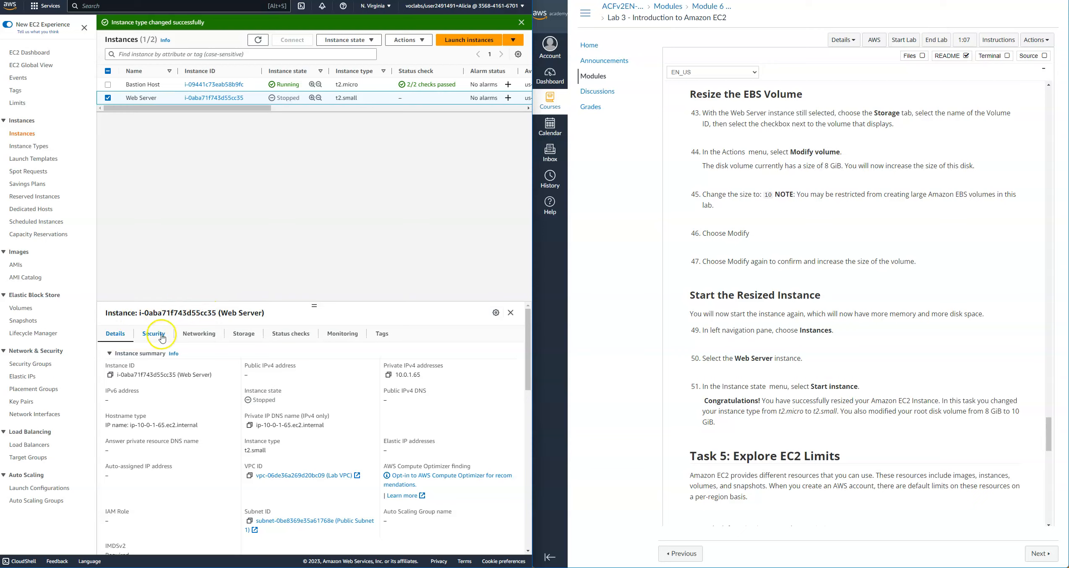
pyautogui.click(241, 338)
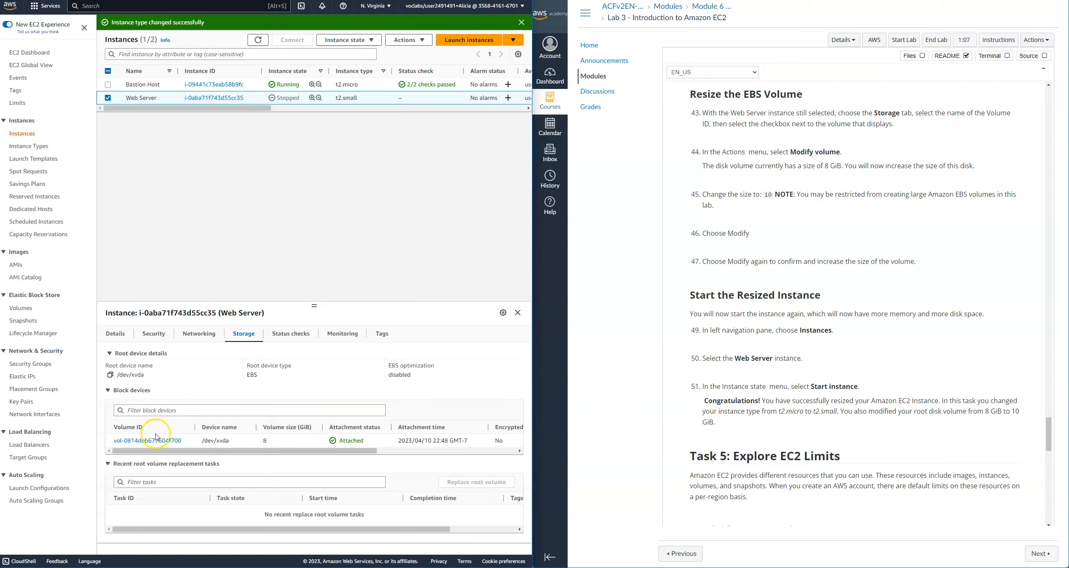
pyautogui.click(147, 454)
pyautogui.click(153, 446)
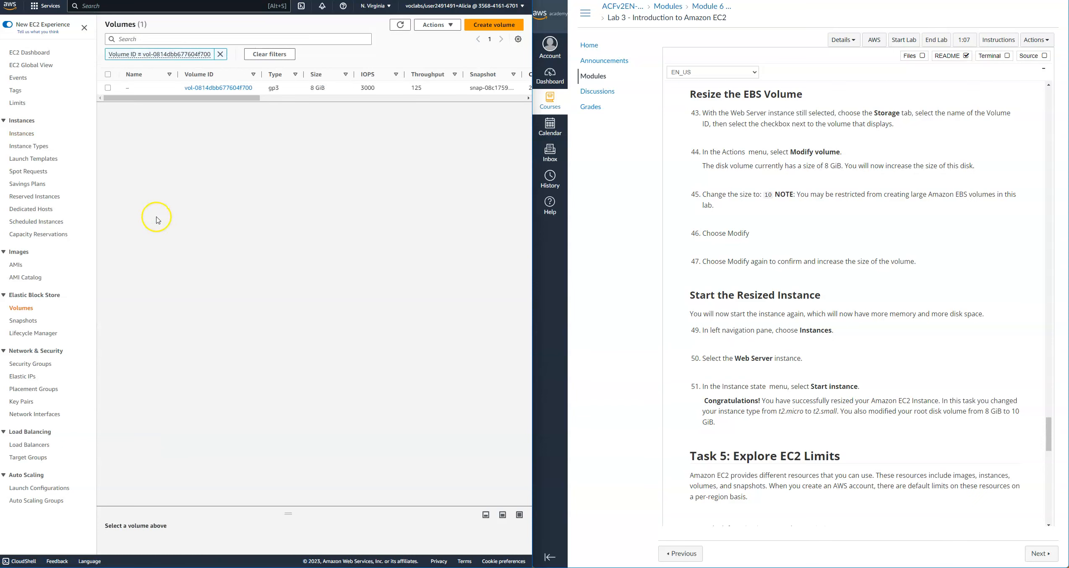
# Modify the Web Server's EBS volume to a size of 10 GiB and confirm the modification
pyautogui.click(109, 89)
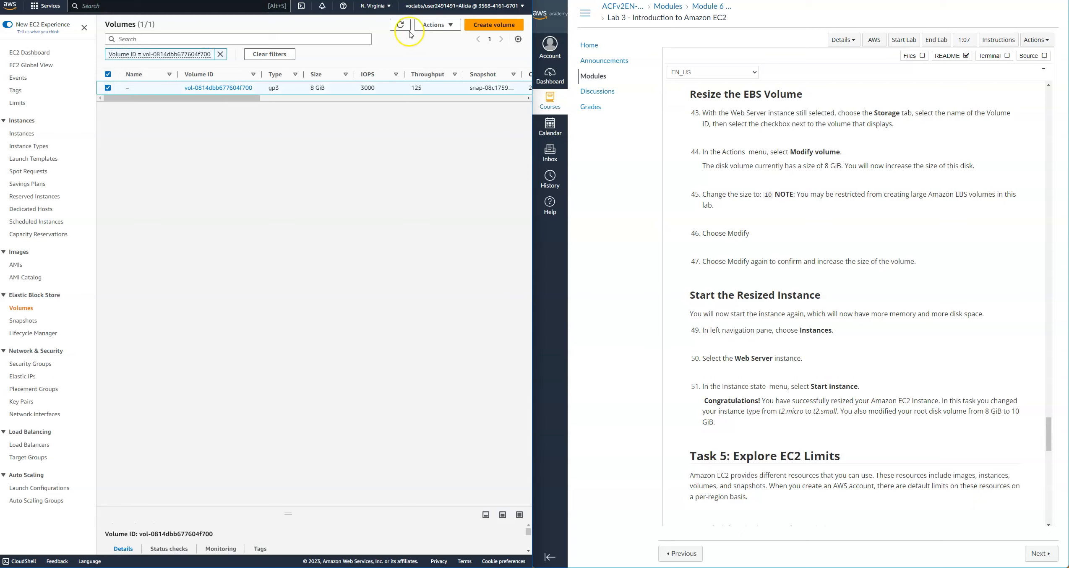
pyautogui.click(448, 28)
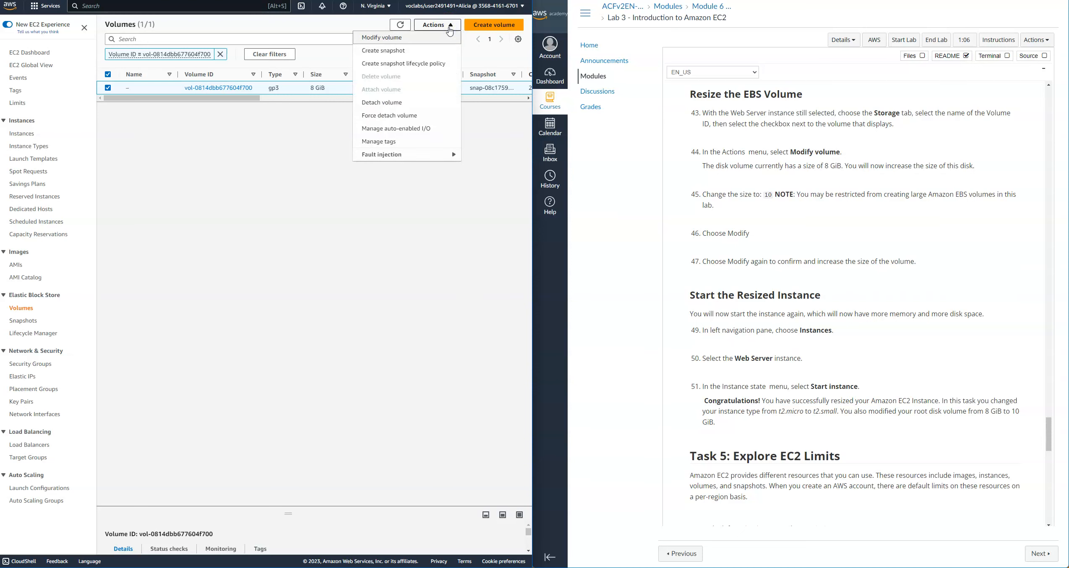
pyautogui.click(440, 42)
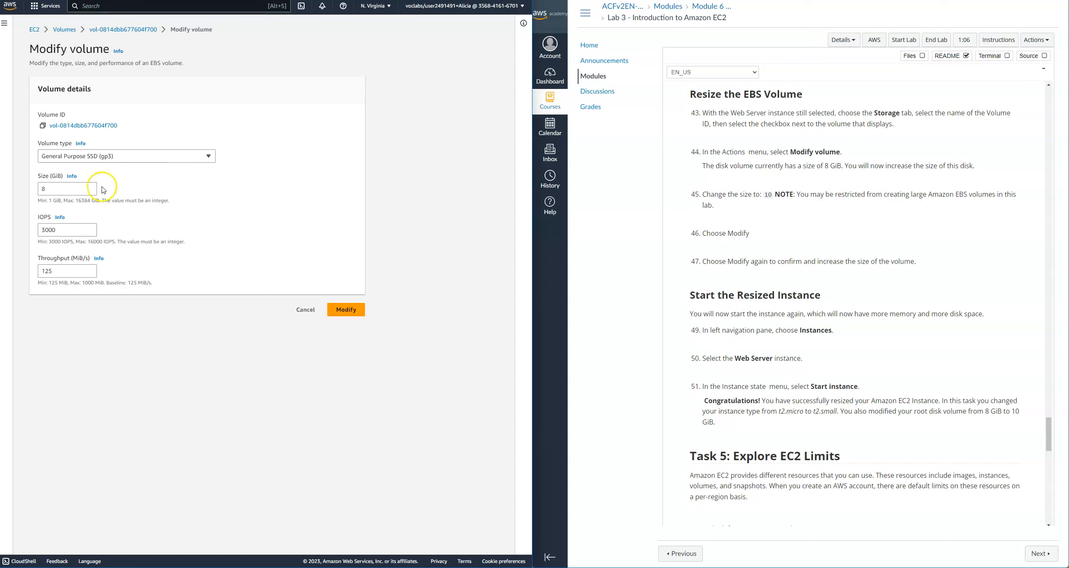
pyautogui.click(69, 190)
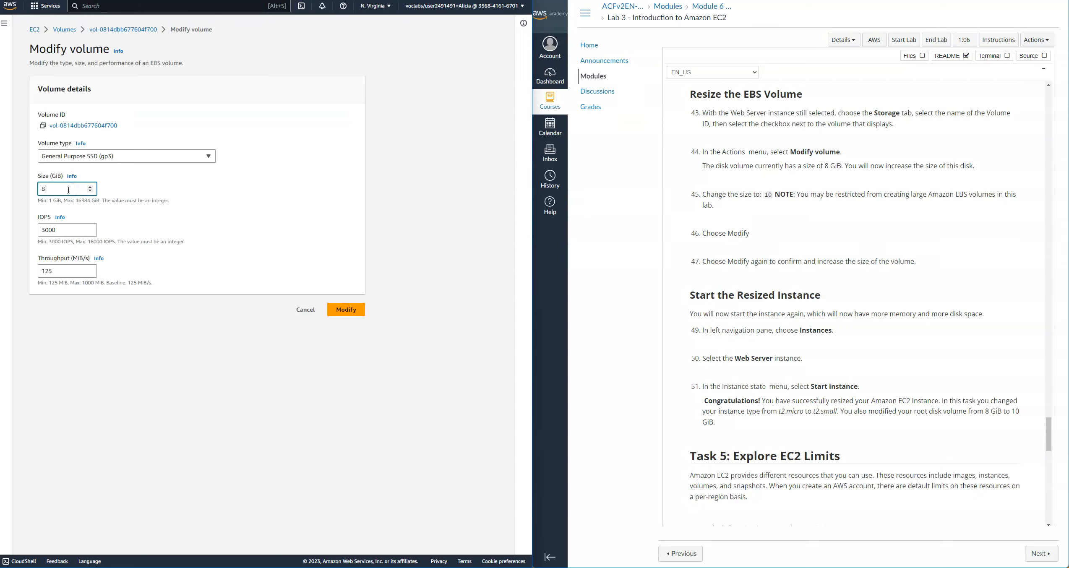
pyautogui.click(91, 187)
pyautogui.click(90, 187)
pyautogui.moveTo(84, 189); pyautogui.dragTo(26, 190)
pyautogui.press('BackSpace')
pyautogui.write('10')
pyautogui.click(297, 228)
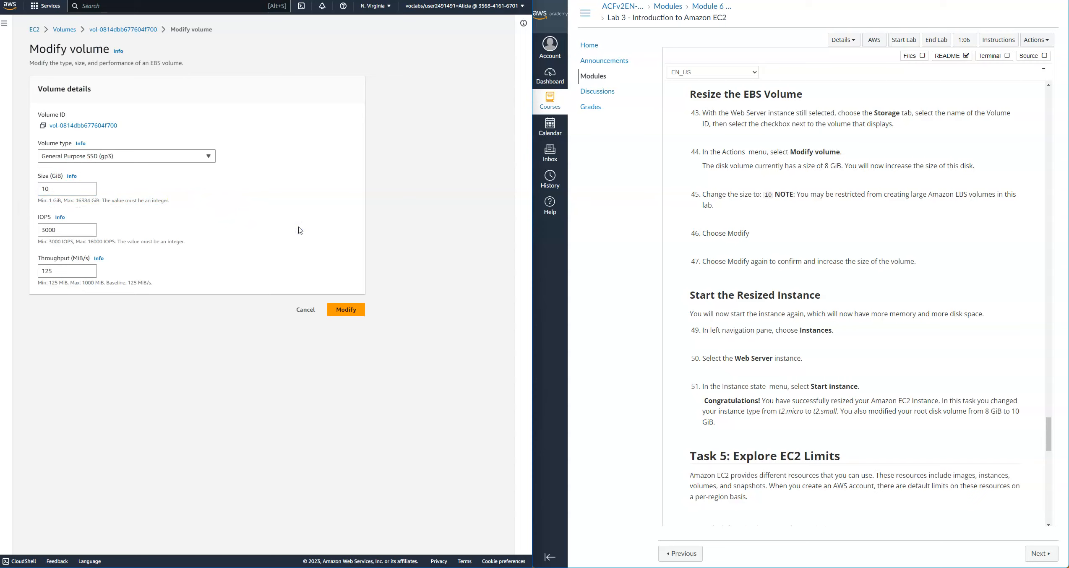
pyautogui.click(338, 314)
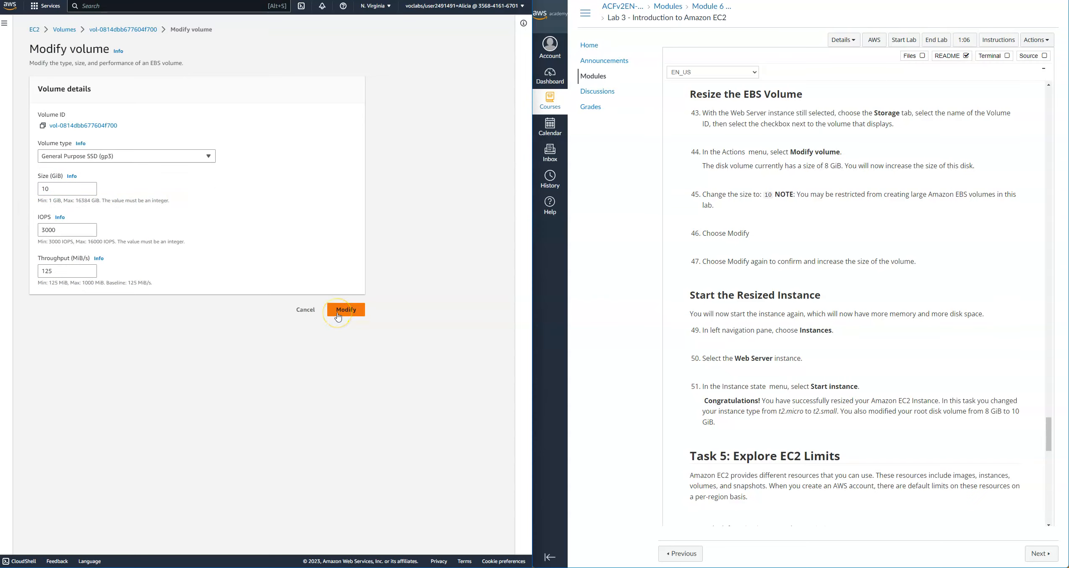
pyautogui.click(338, 315)
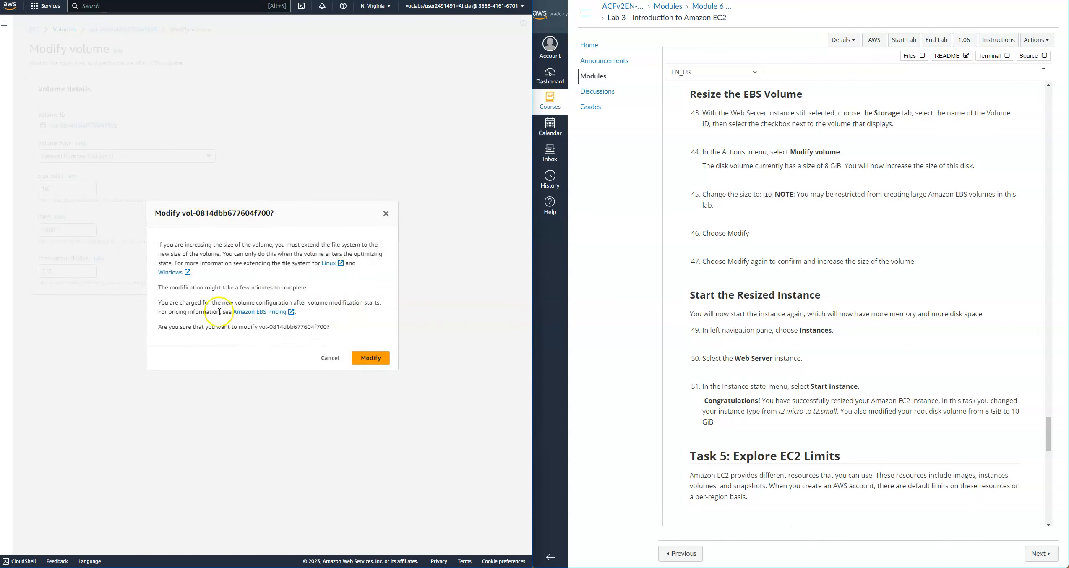
pyautogui.click(371, 358)
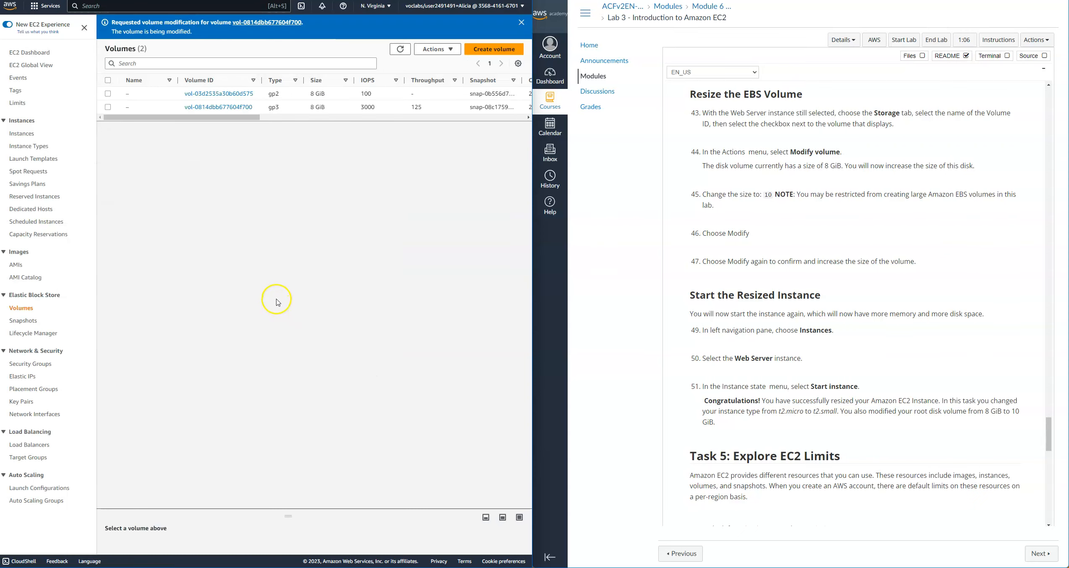
pyautogui.click(323, 290)
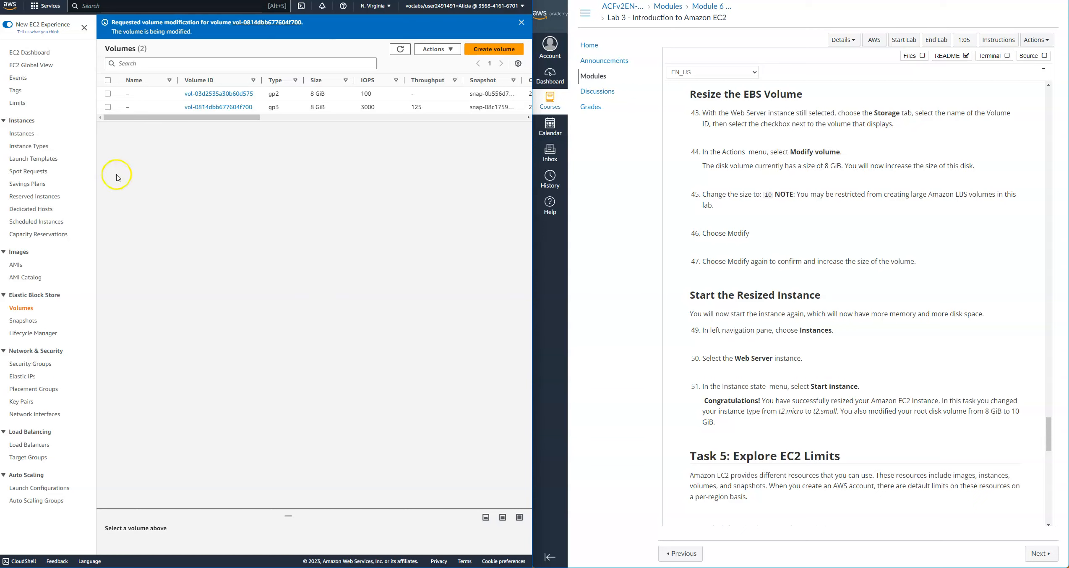
# Return to the EC2 instances list, start the Web Server instance and refresh the list to check its state
pyautogui.click(26, 137)
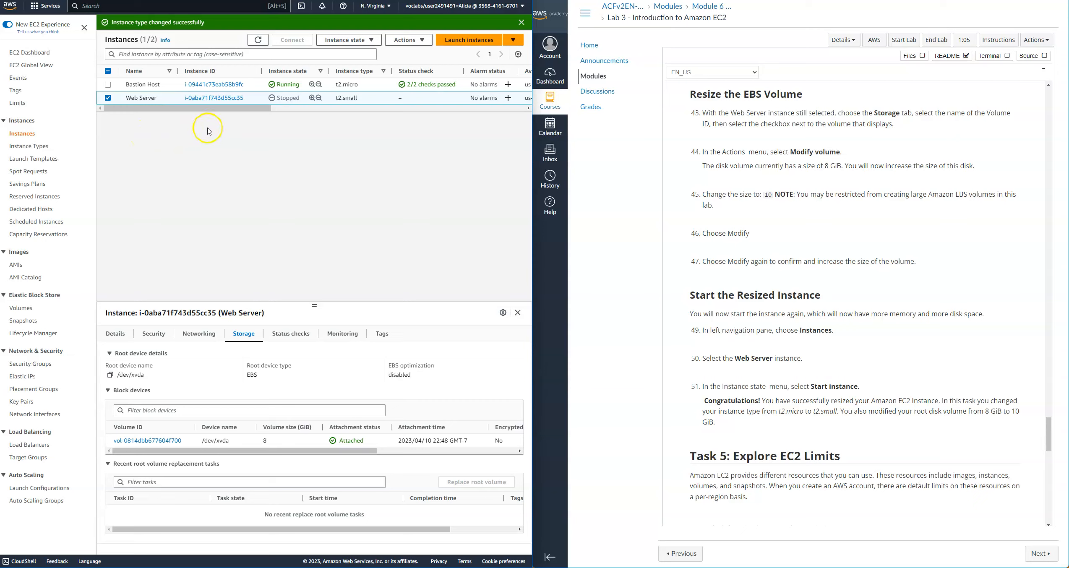
pyautogui.click(372, 40)
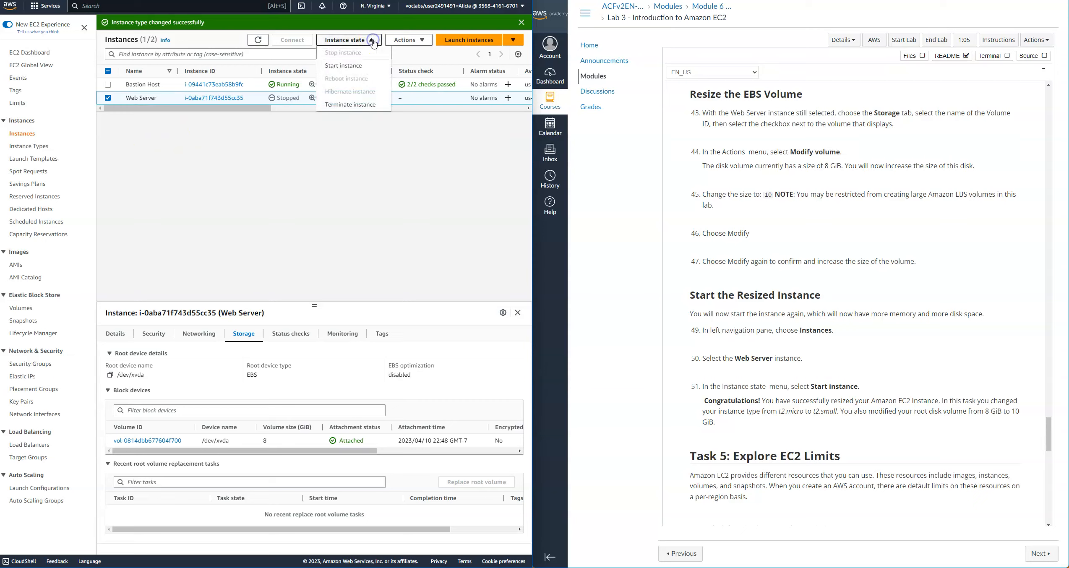
pyautogui.click(359, 68)
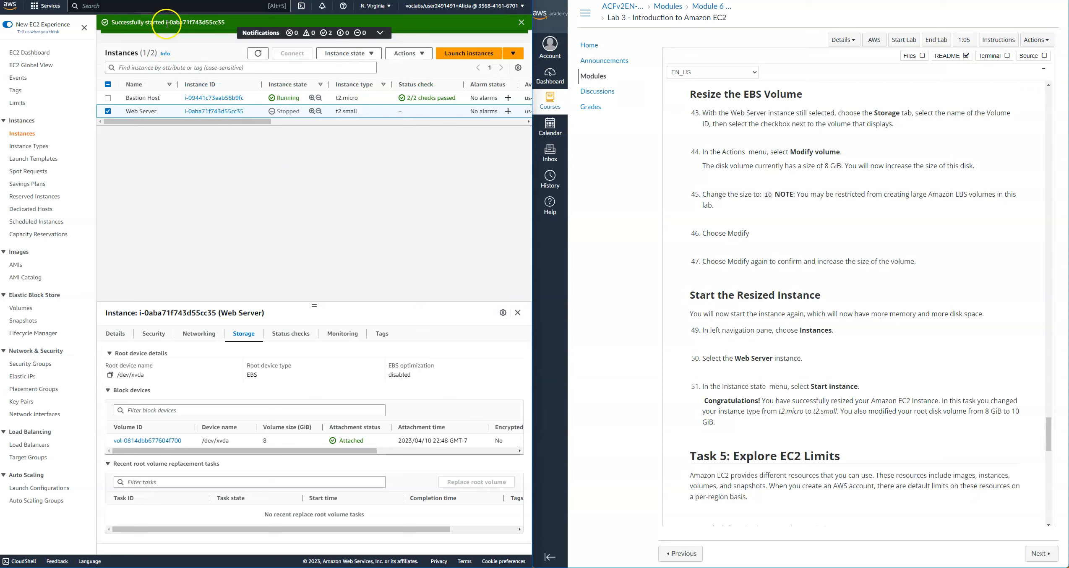
pyautogui.click(260, 54)
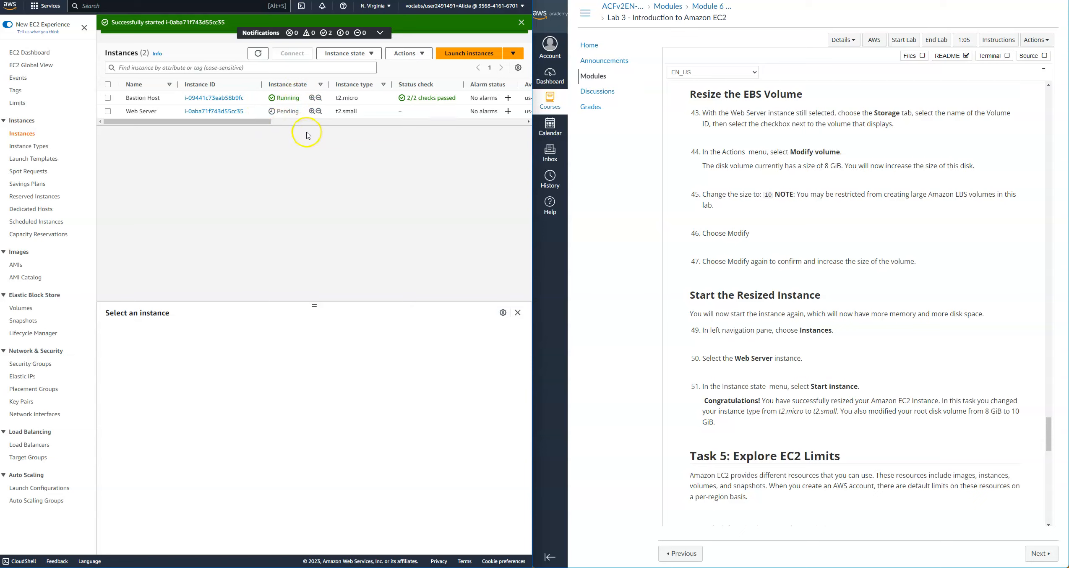
pyautogui.click(258, 55)
pyautogui.click(260, 58)
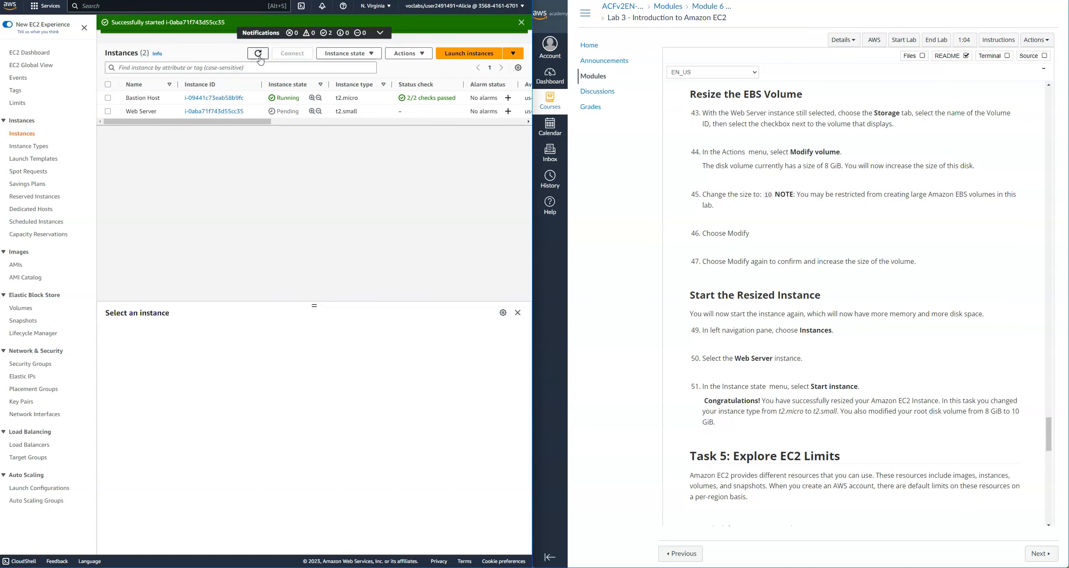